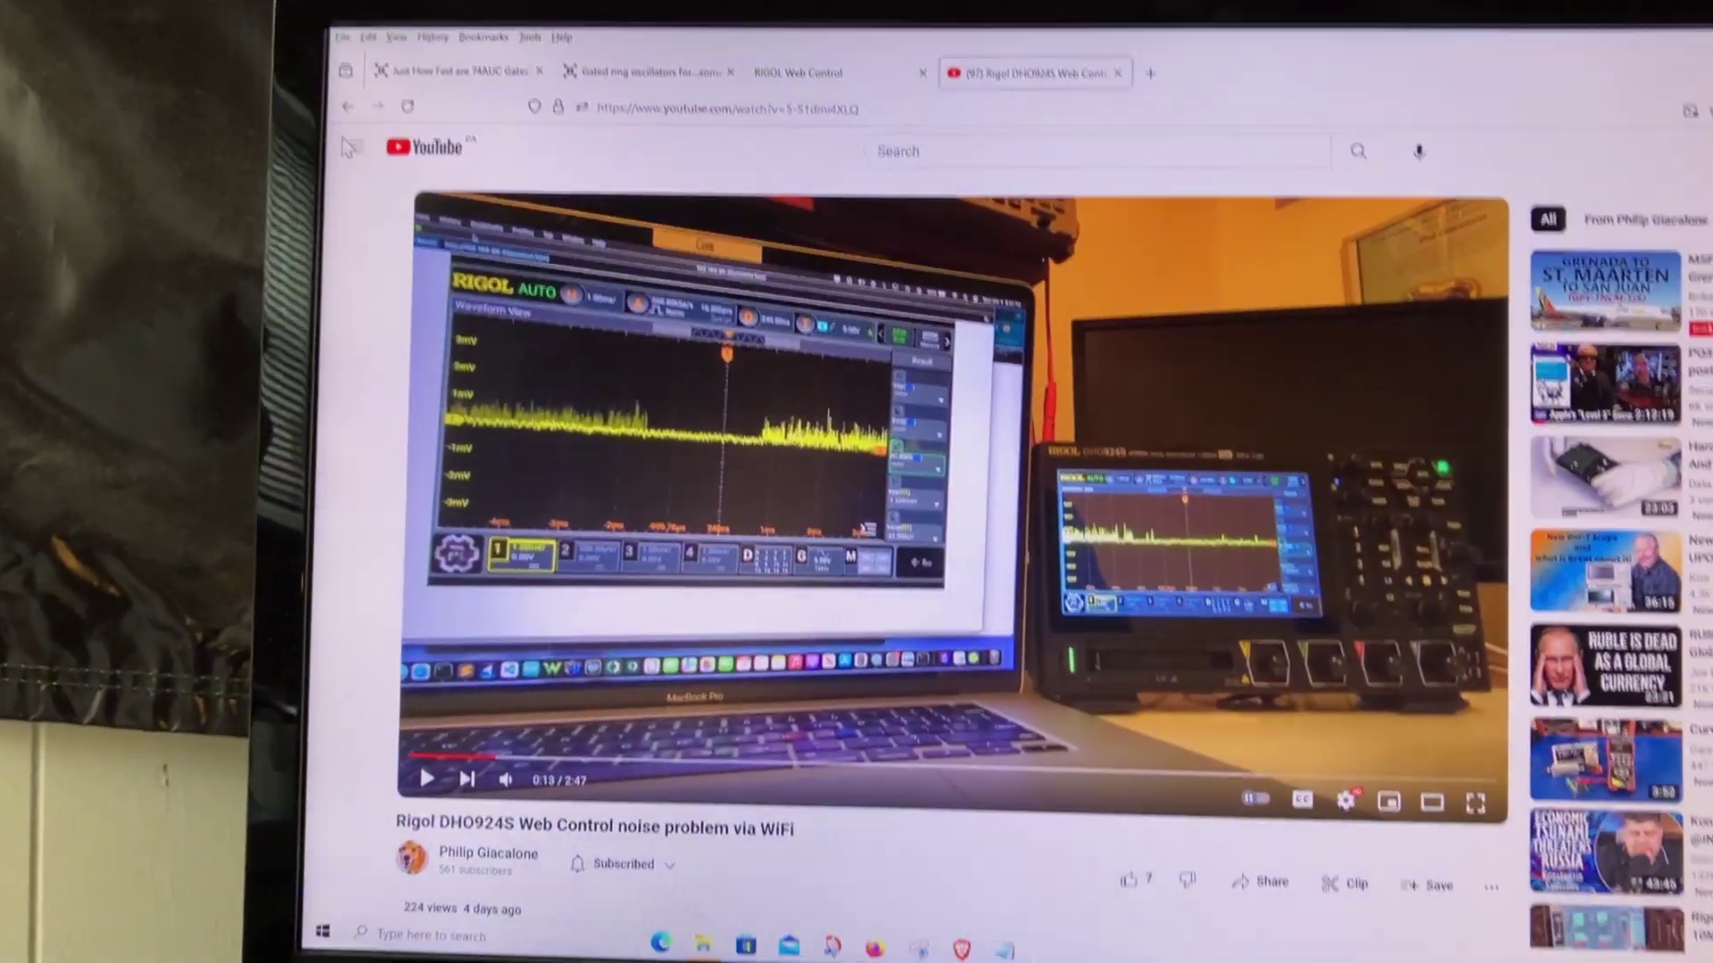
Switch to the RIGOL Web Control tab showing the DHO924S instrument information
key(ctrl+shift+Tab)
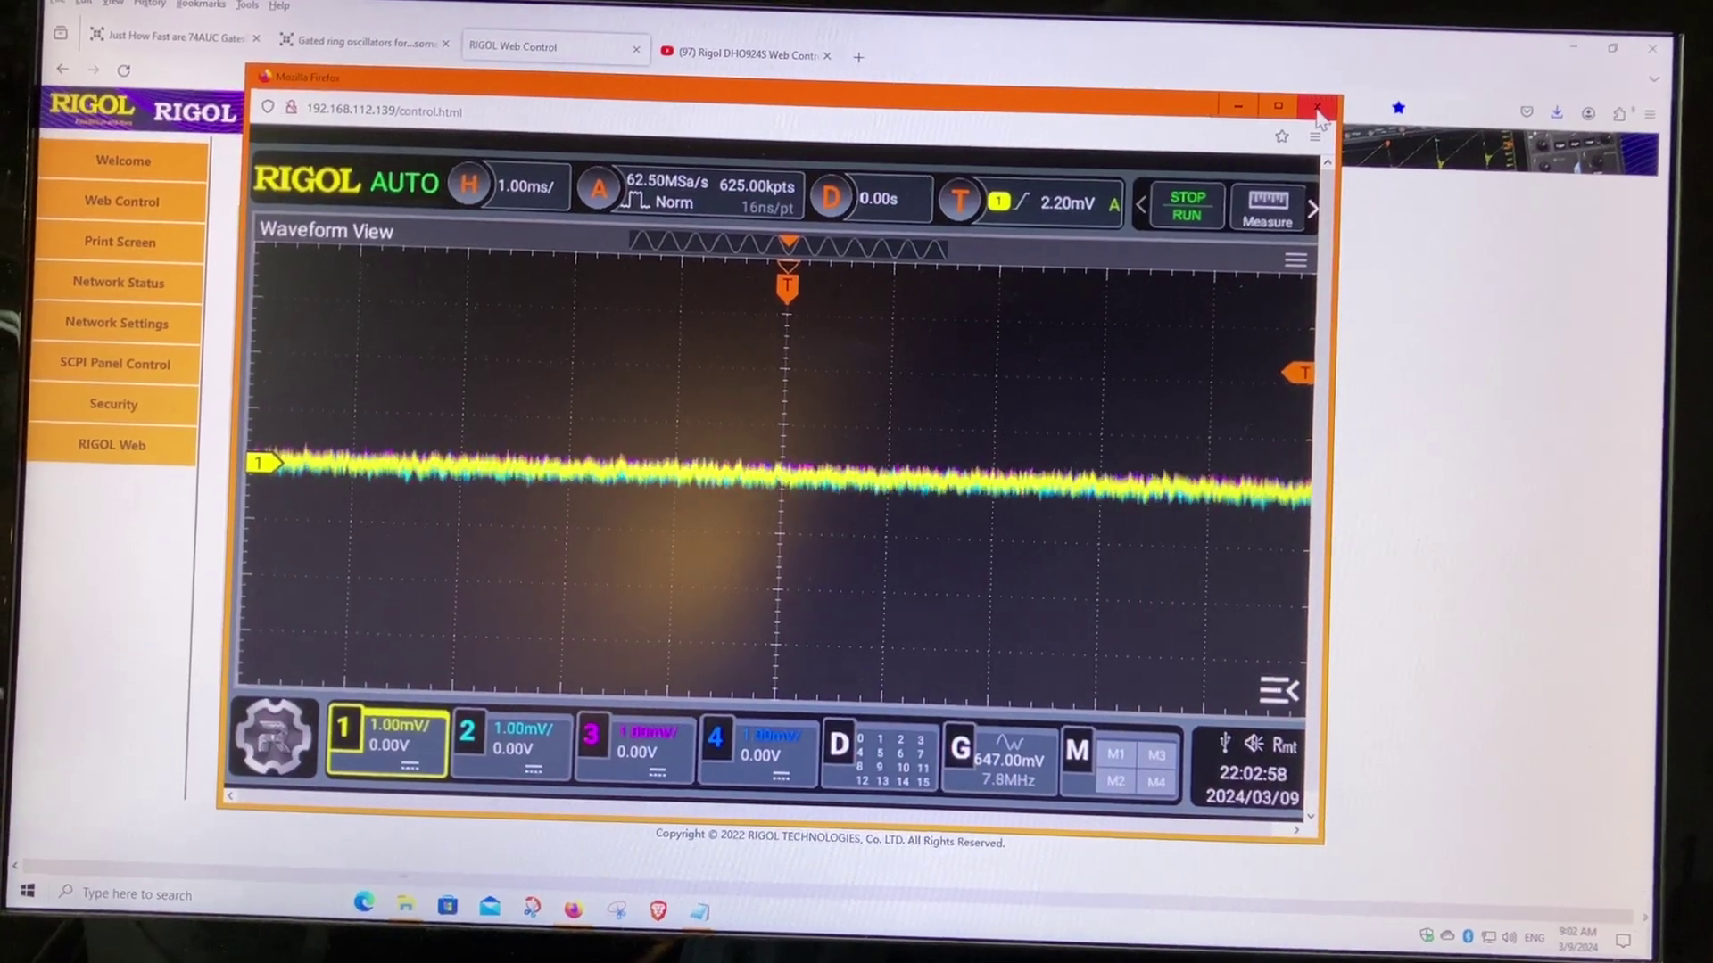
Close the Web Control waveform popup and go to the SCPI Panel Control page
click(1318, 105)
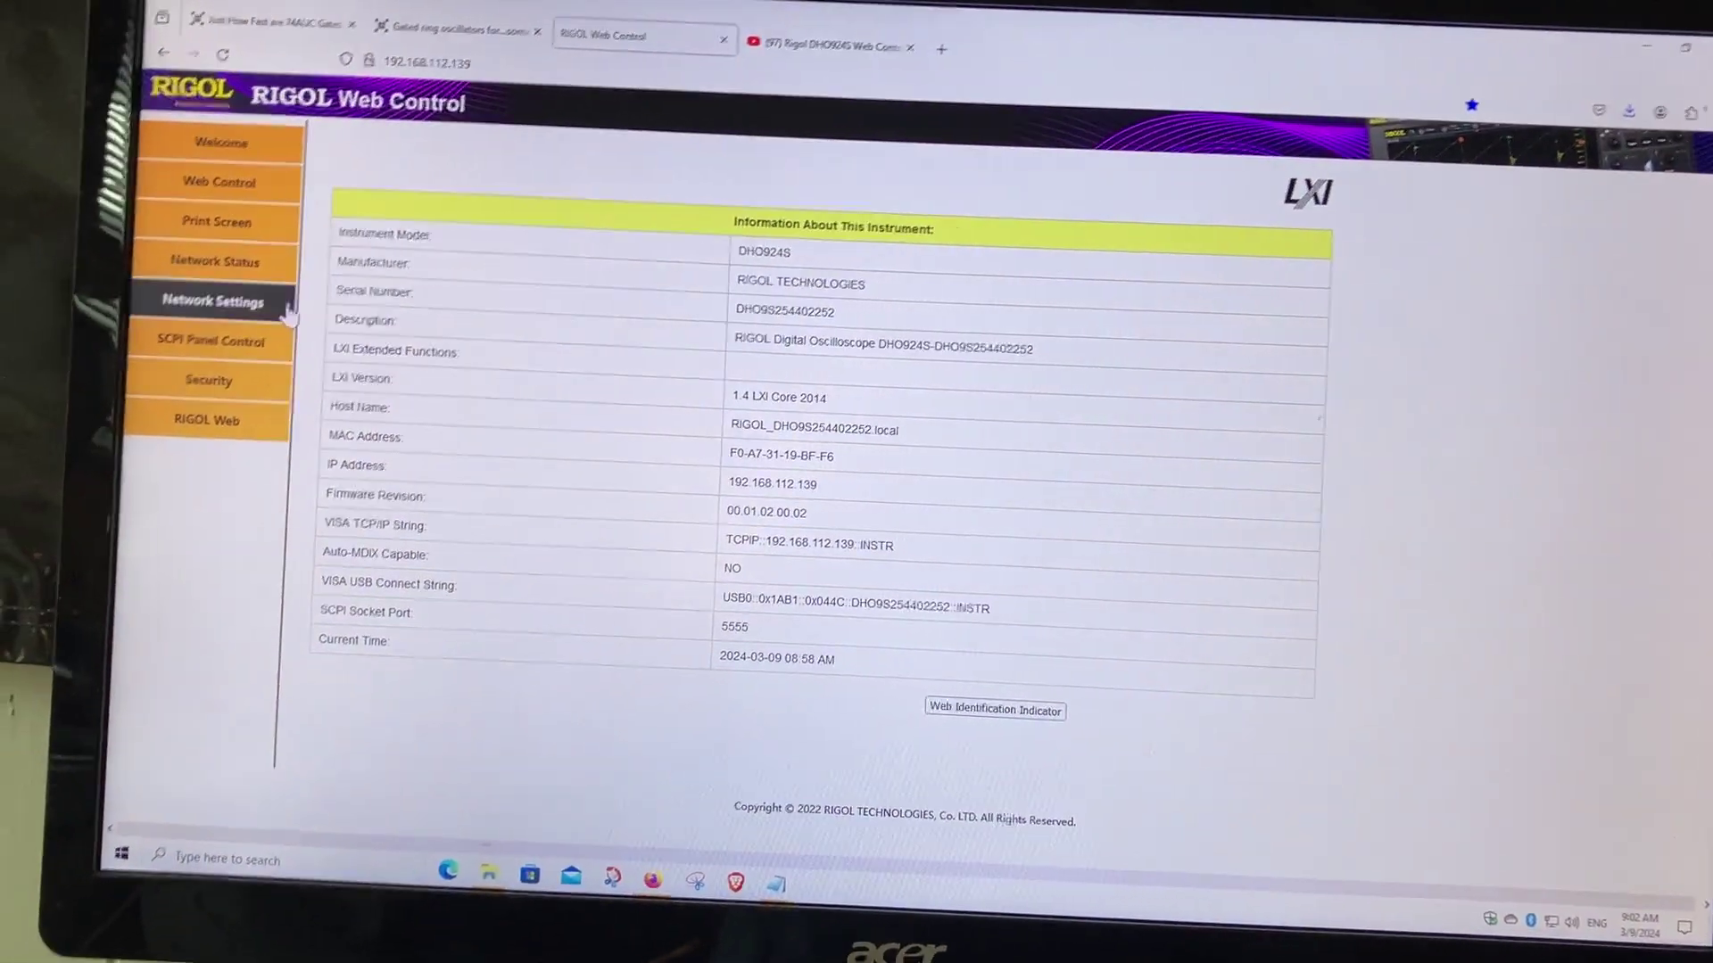
click(222, 327)
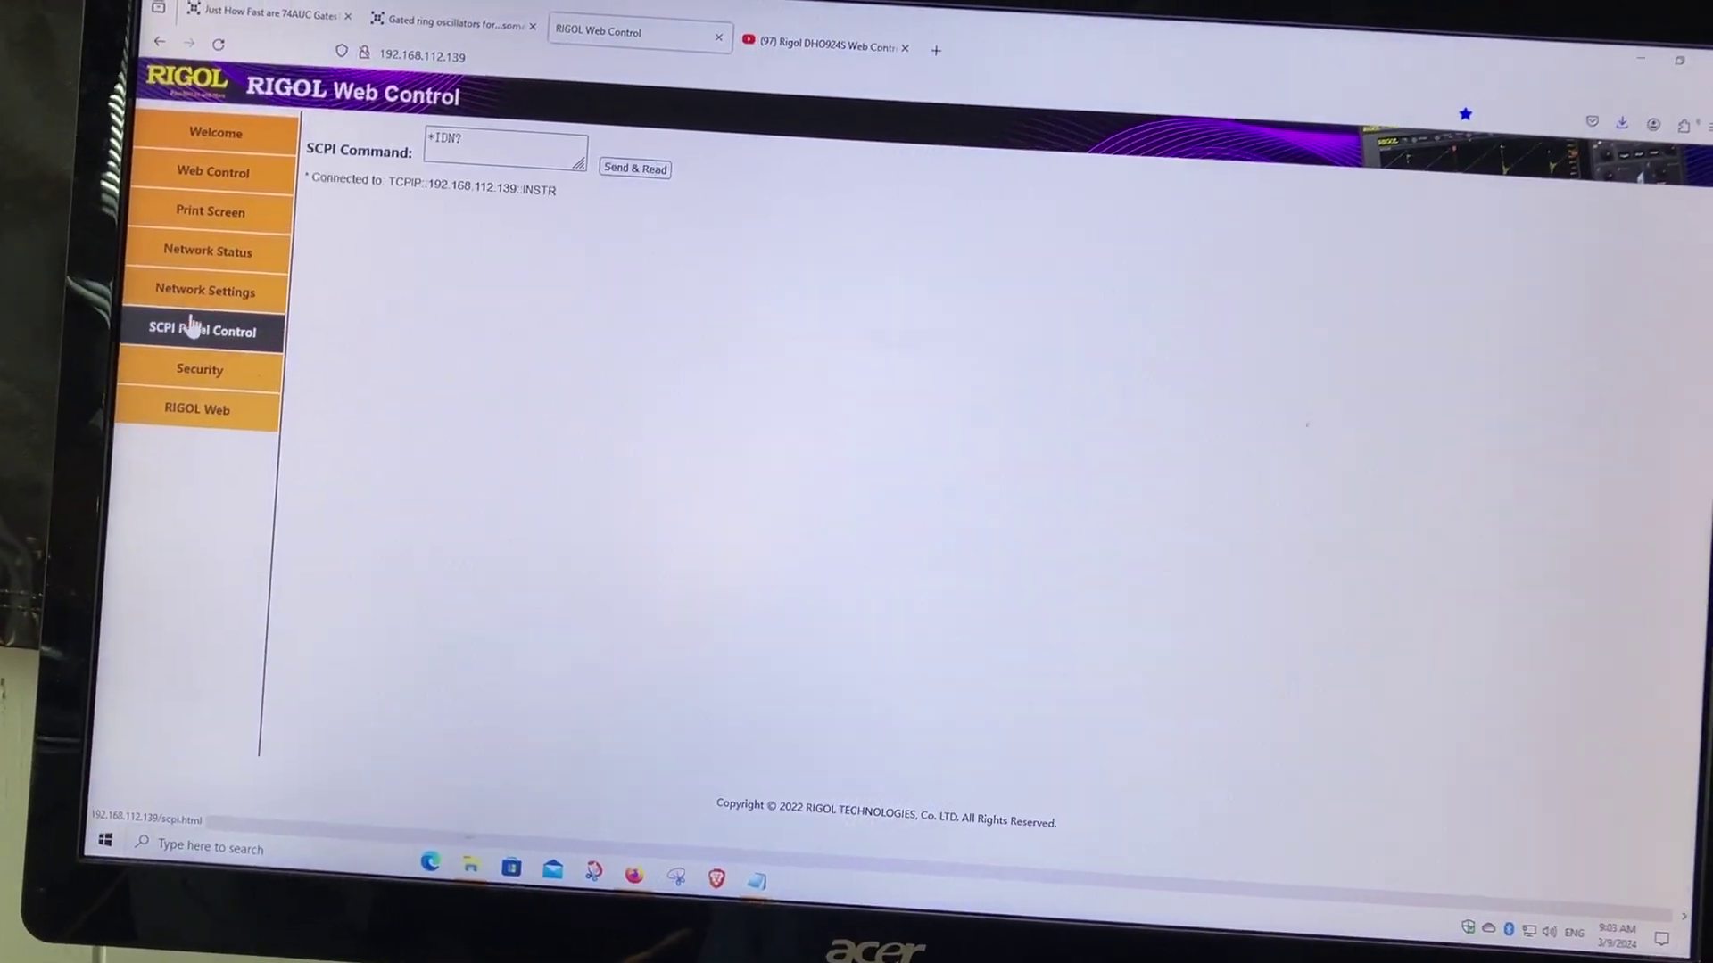